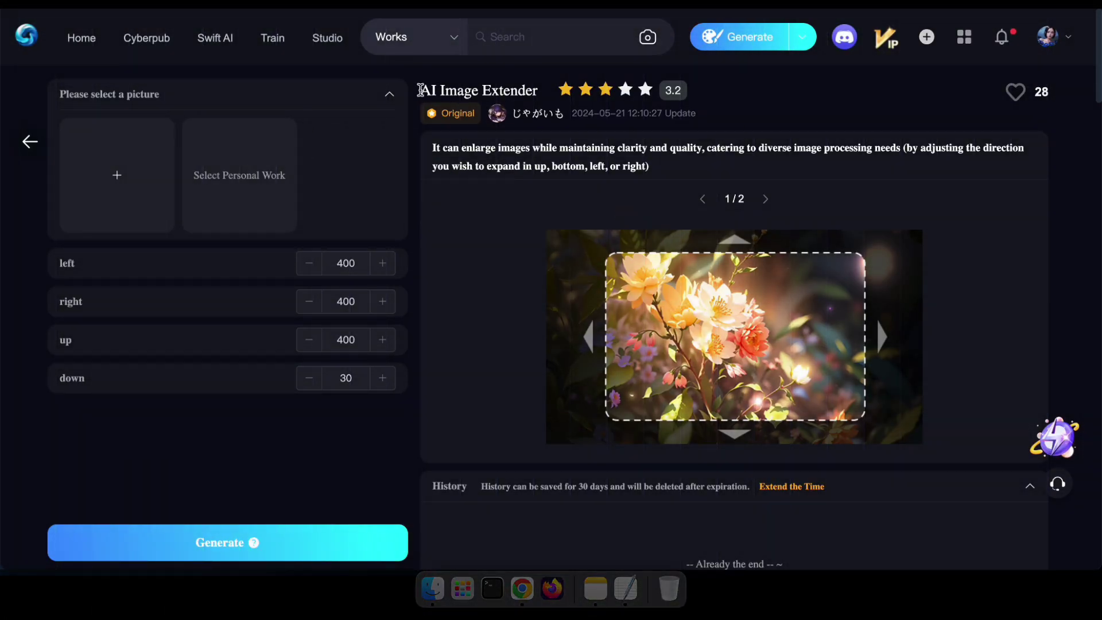
- Advance the example carousel to the second example, the portrait flower picture with its extension outline
drag(419, 90, 556, 91)
click(468, 301)
click(766, 199)
scroll(893, 379, down, 3)
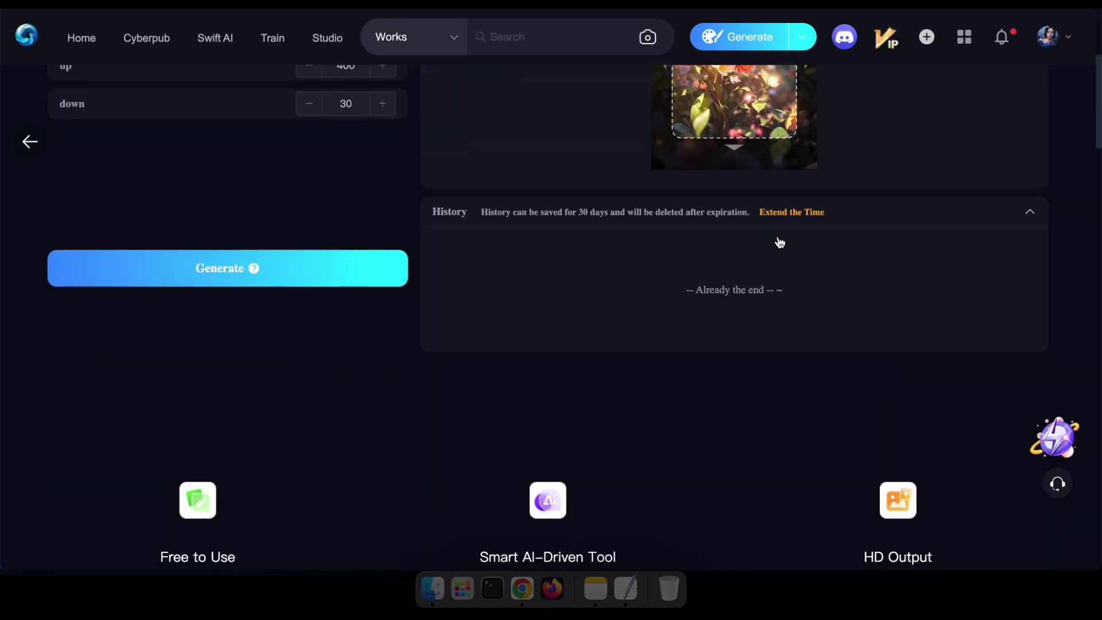
scroll(748, 309, up, 3)
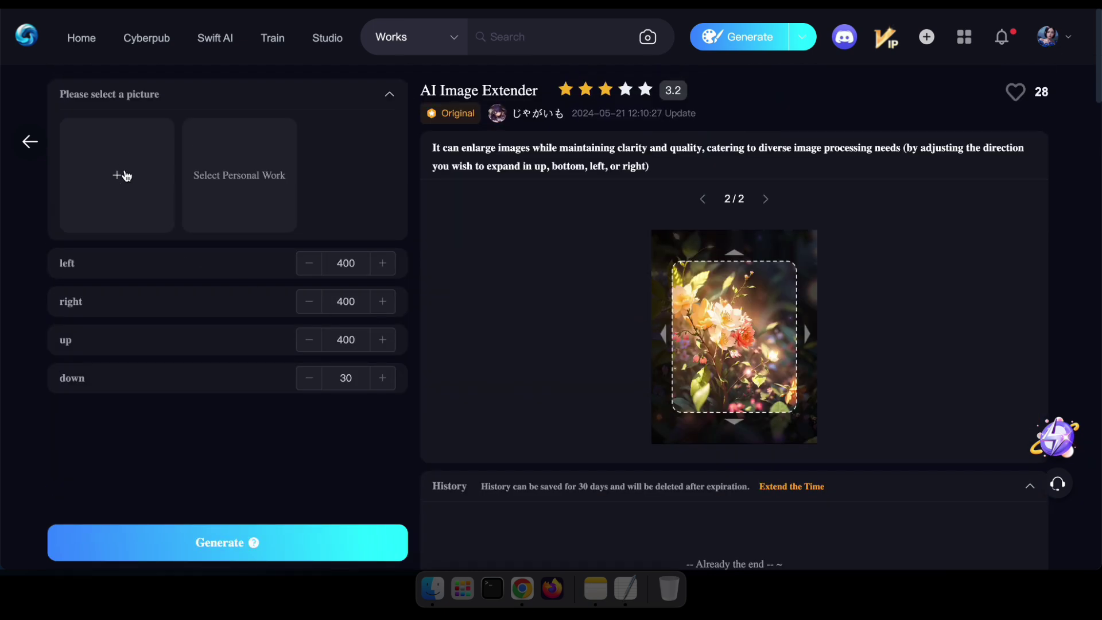
- Upload the photo of the long-haired woman in white, keeping the right extension at 400
click(125, 176)
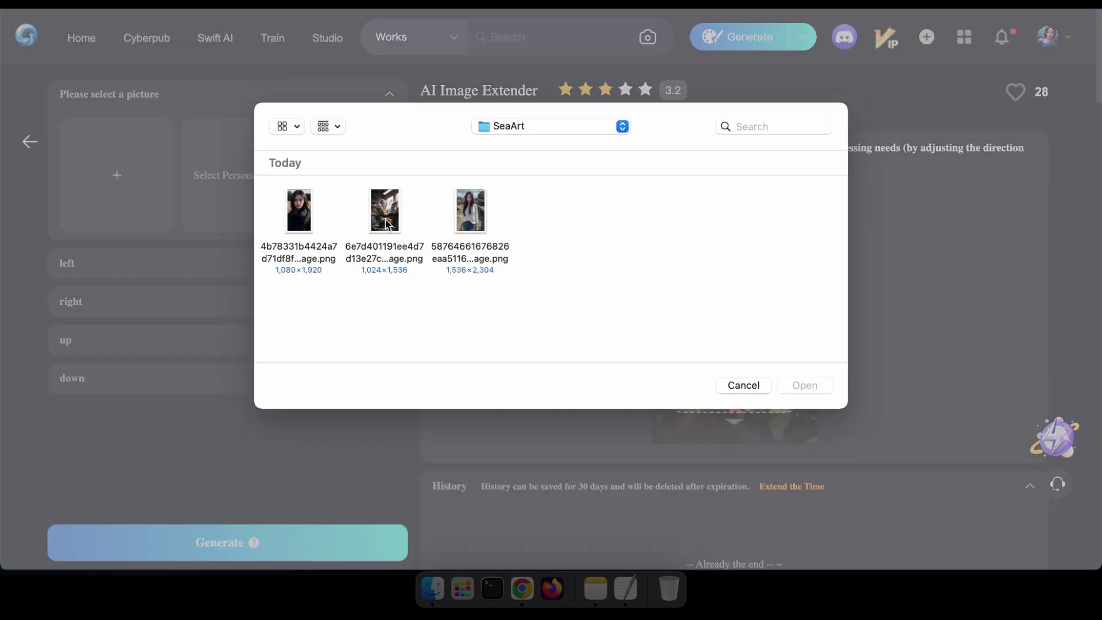
click(472, 214)
double_click(474, 215)
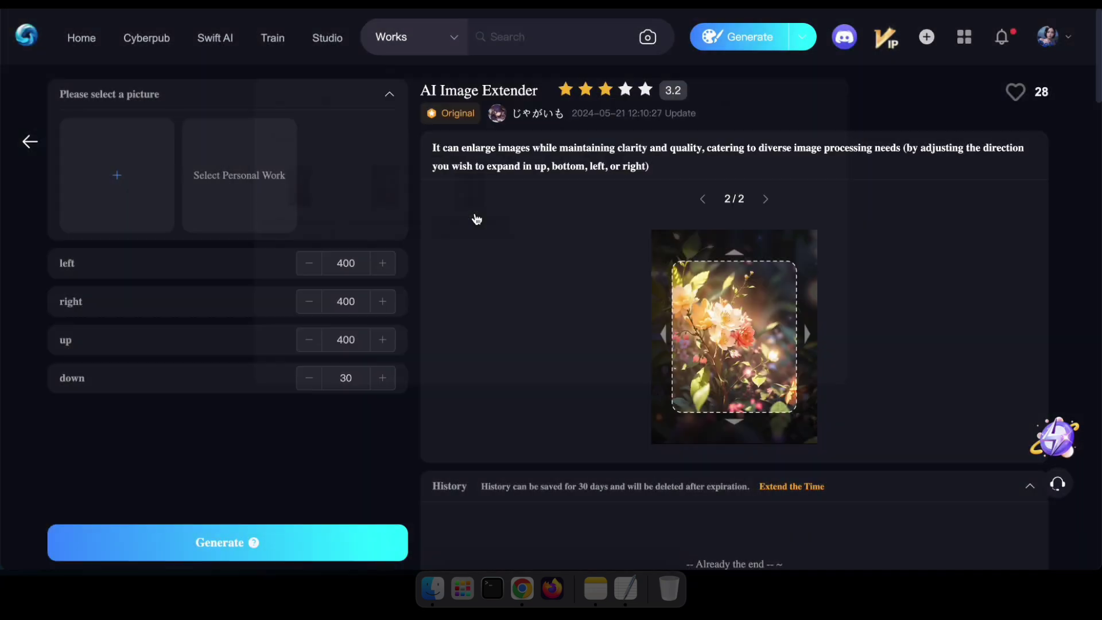
click(306, 309)
click(388, 302)
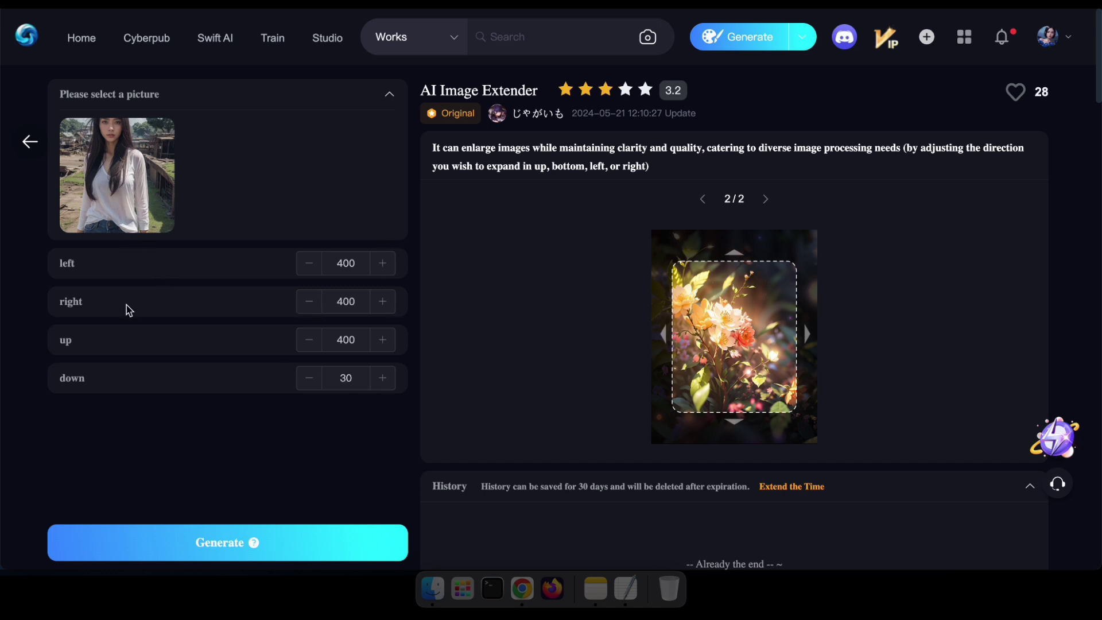
- Generate the first extension of the woman's photo and preview it full-screen
click(215, 542)
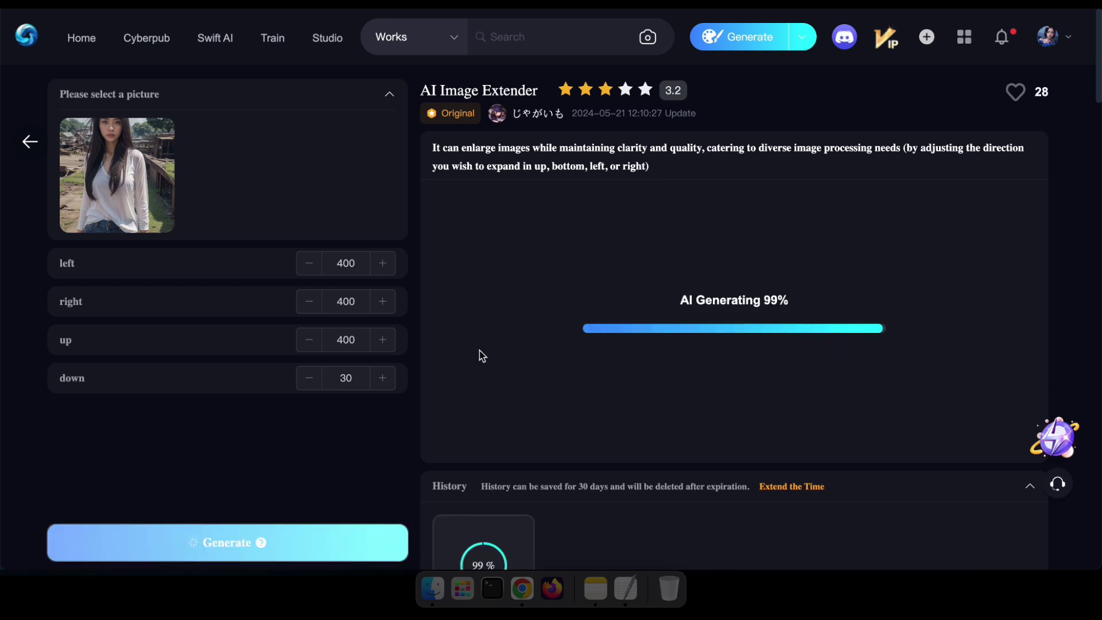
click(672, 355)
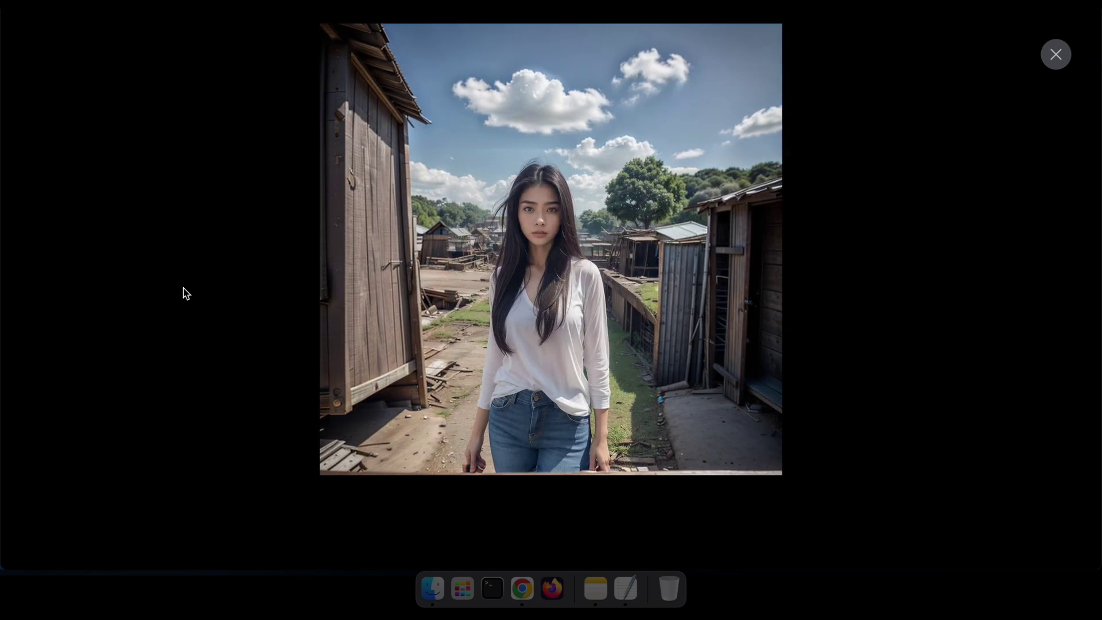
click(1056, 55)
- Generate a second extension, preview it, then view both history results
click(766, 226)
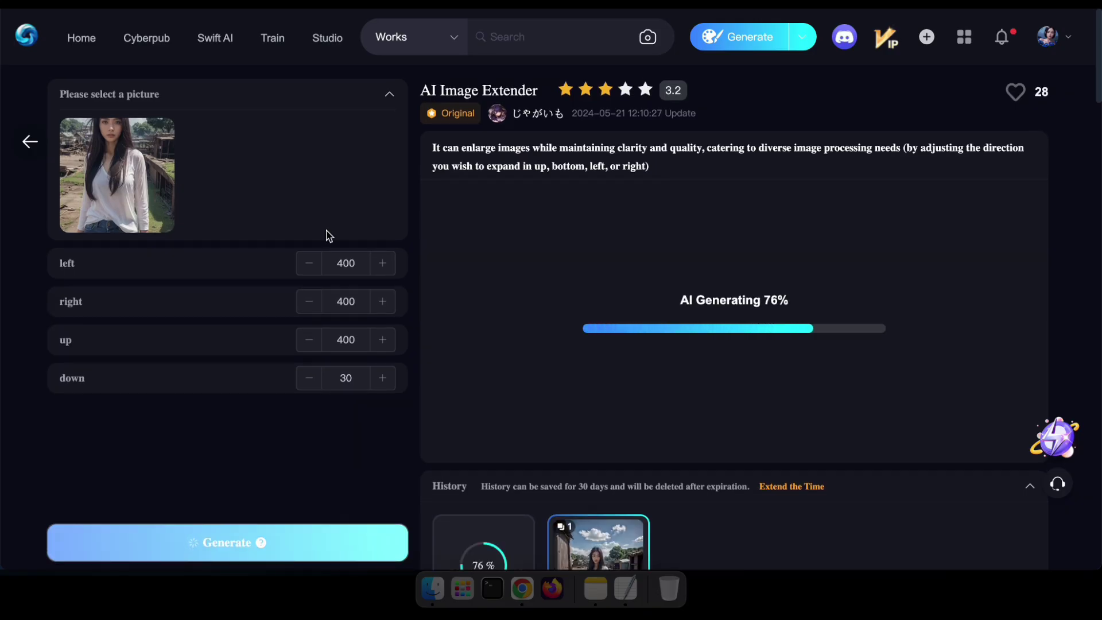
click(690, 312)
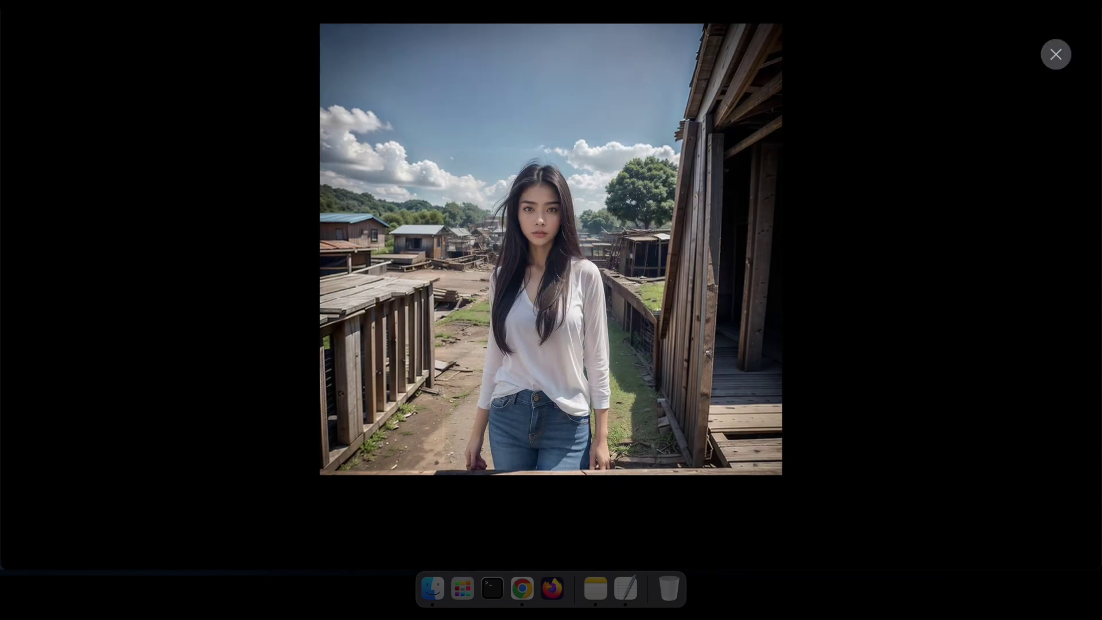
key(Escape)
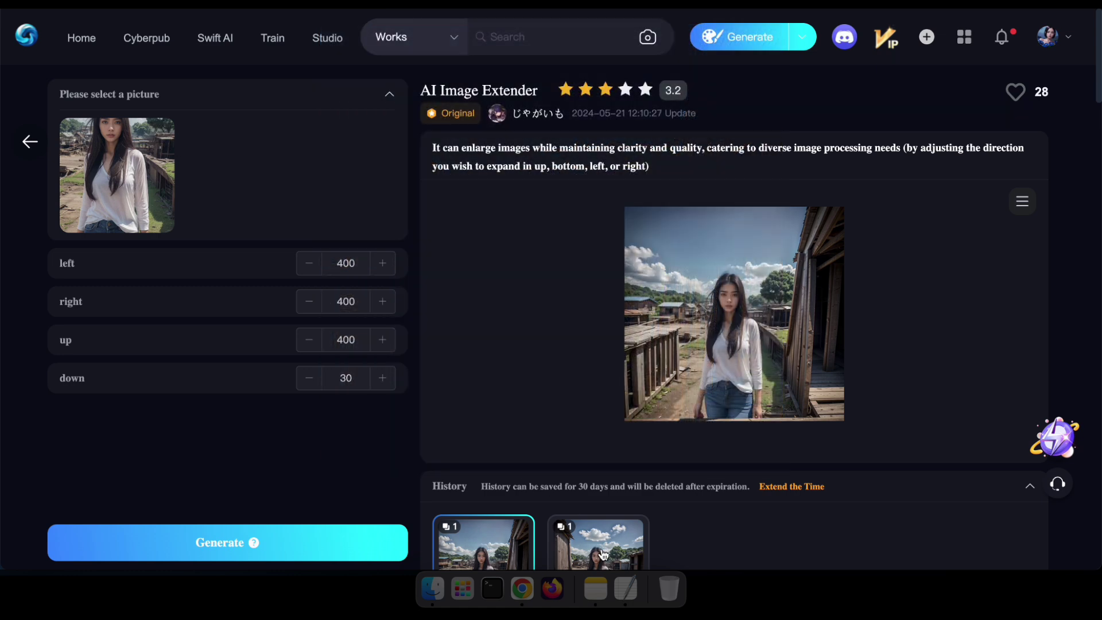
click(603, 555)
click(482, 560)
- Swap in the anime workshop picture, set the downward extension to 37, and generate
click(165, 139)
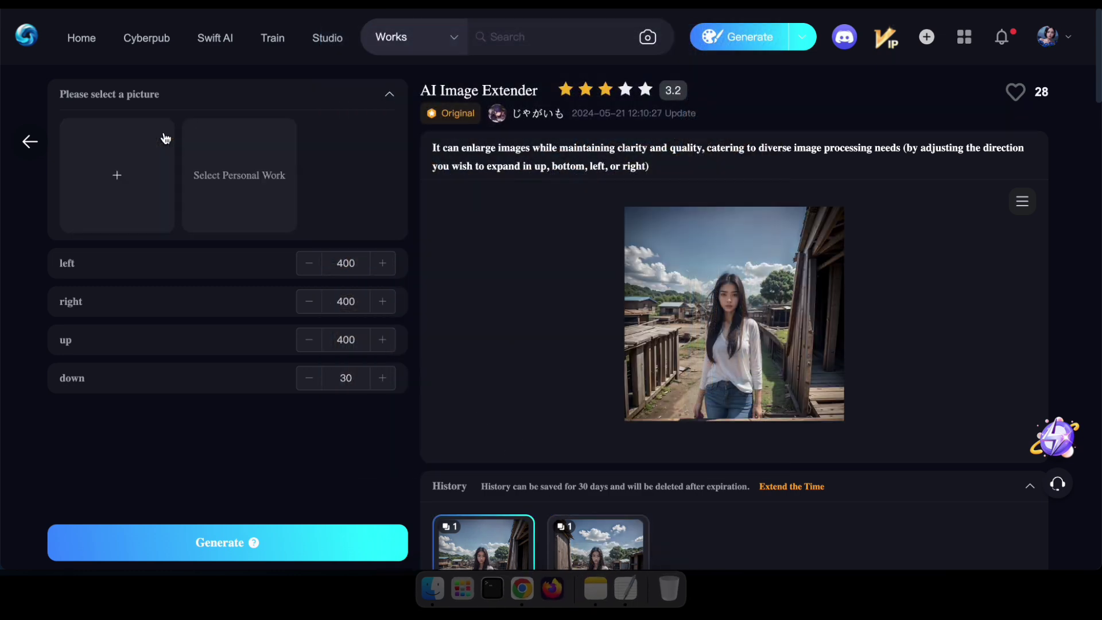
click(118, 176)
double_click(367, 214)
click(382, 378)
click(383, 379)
click(382, 378)
click(382, 378)
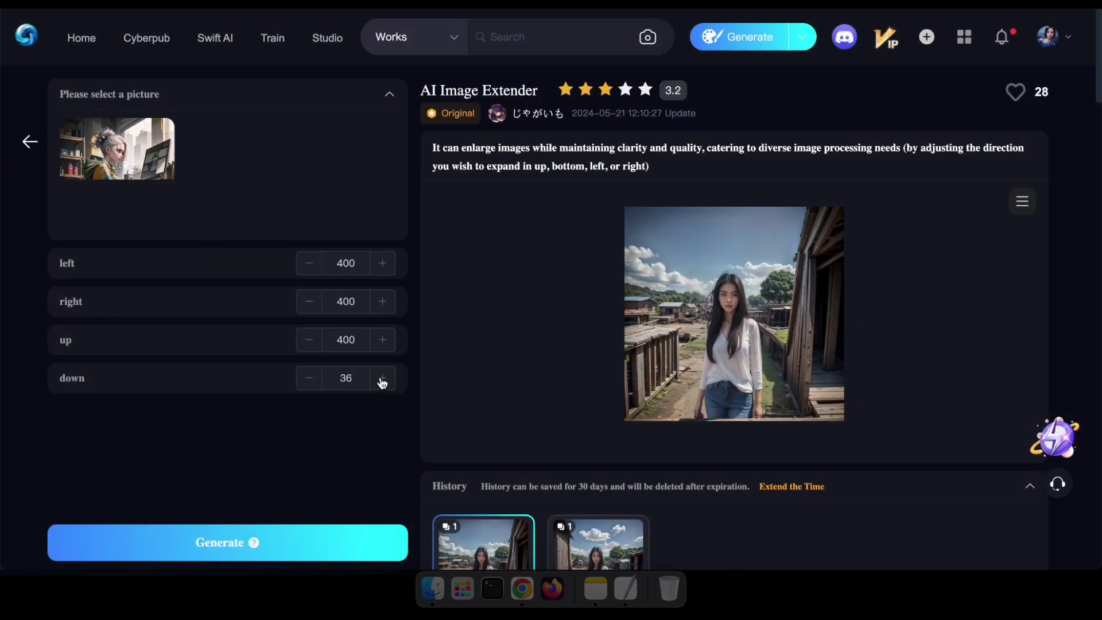
click(261, 543)
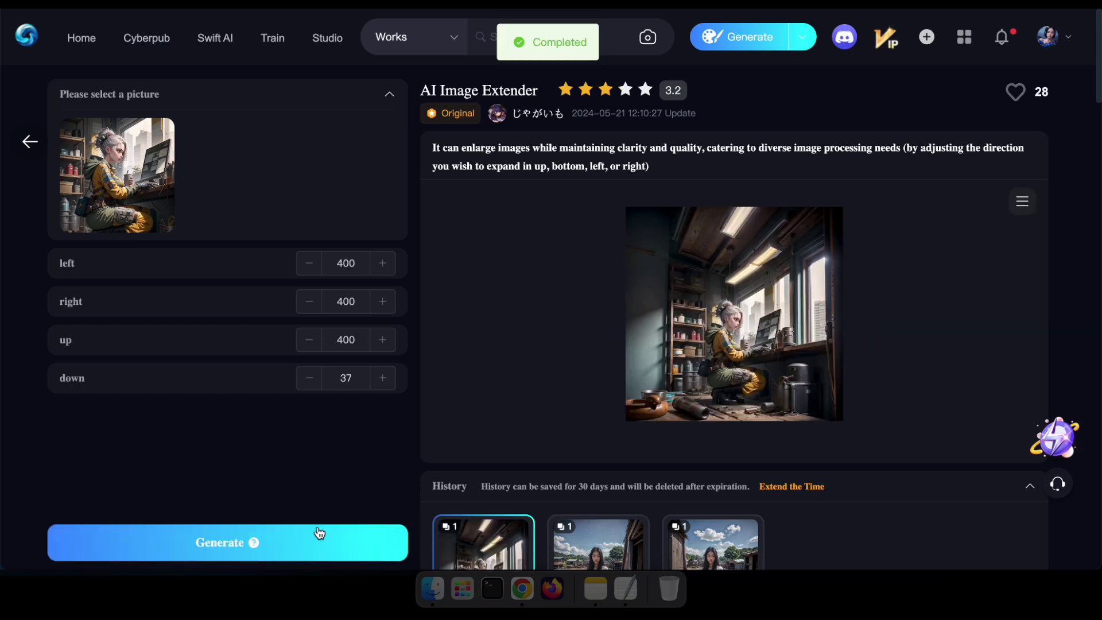
click(709, 327)
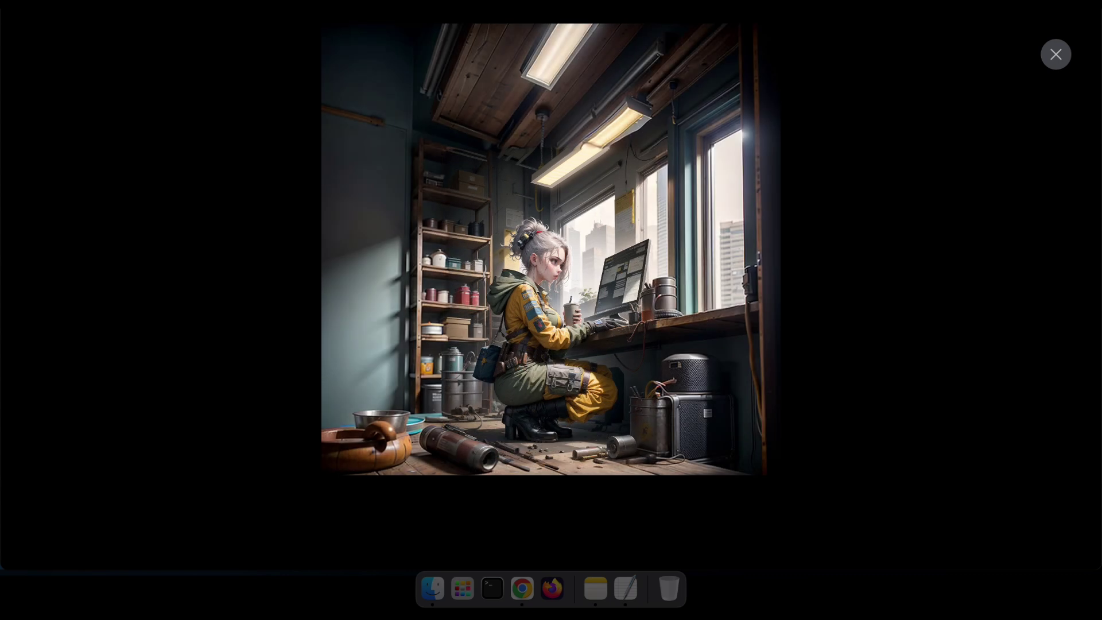
click(834, 240)
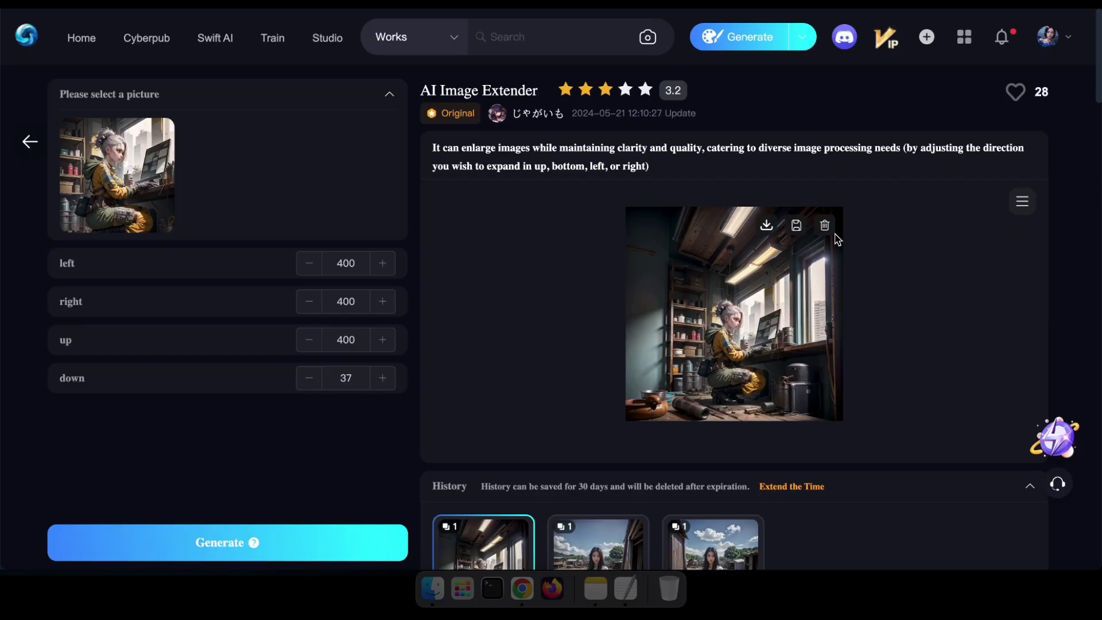